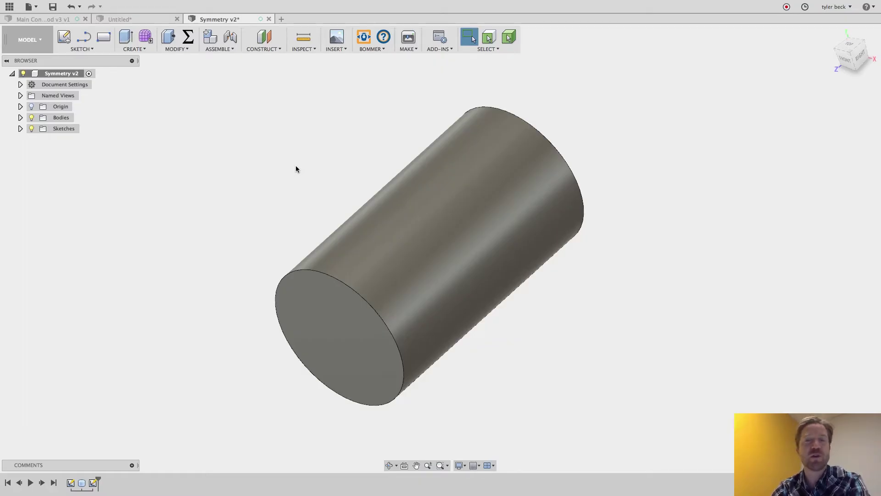
Step: Switch the cylinder to the Simulation workspace and enter the Simplify environment
mouse_move(341, 177)
shift+middle_down()
mouse_move(349, 142)
mouse_move(330, 171)
mouse_move(335, 160)
shift+middle_up()
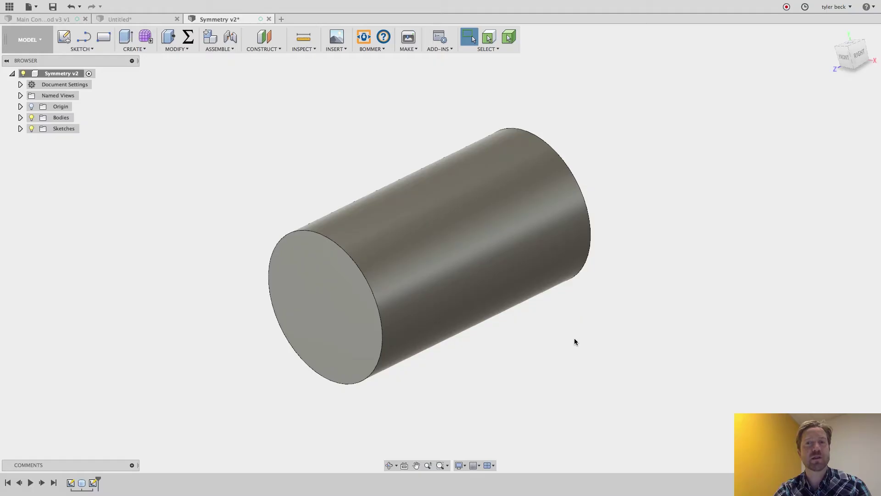
shift+middle_drag(591, 341, 602, 327)
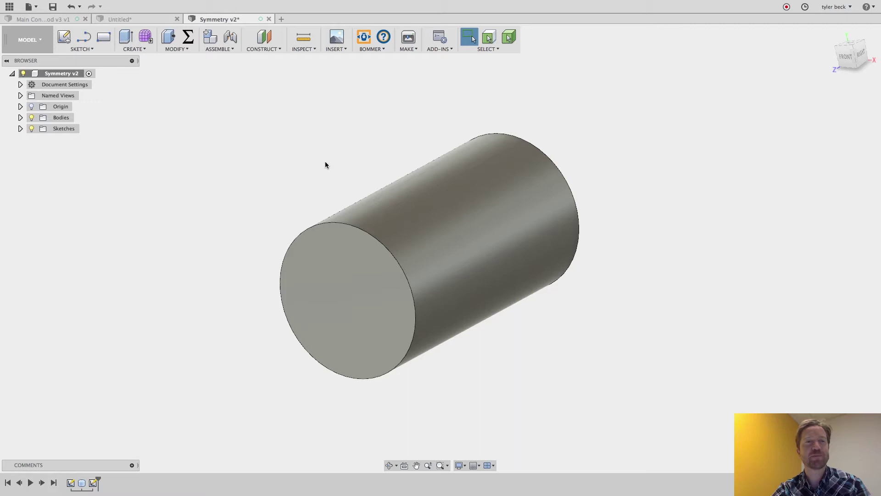
shift+middle_drag(326, 164, 118, 149)
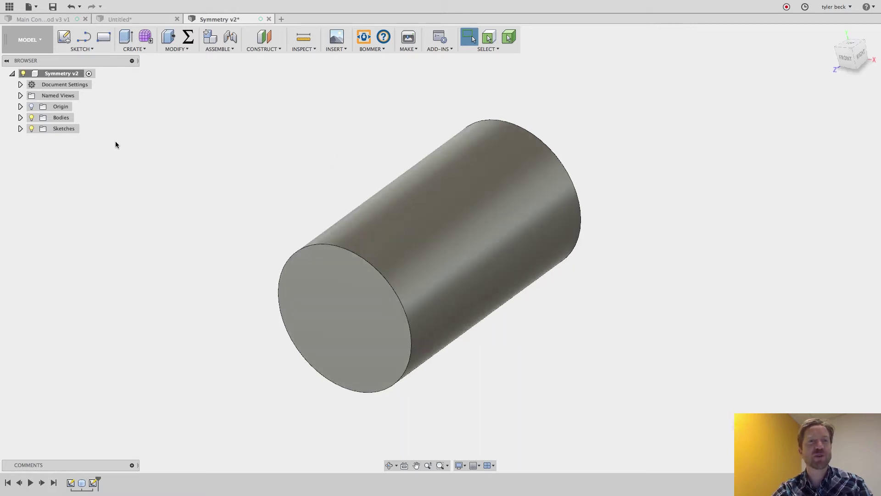
click(29, 39)
click(34, 141)
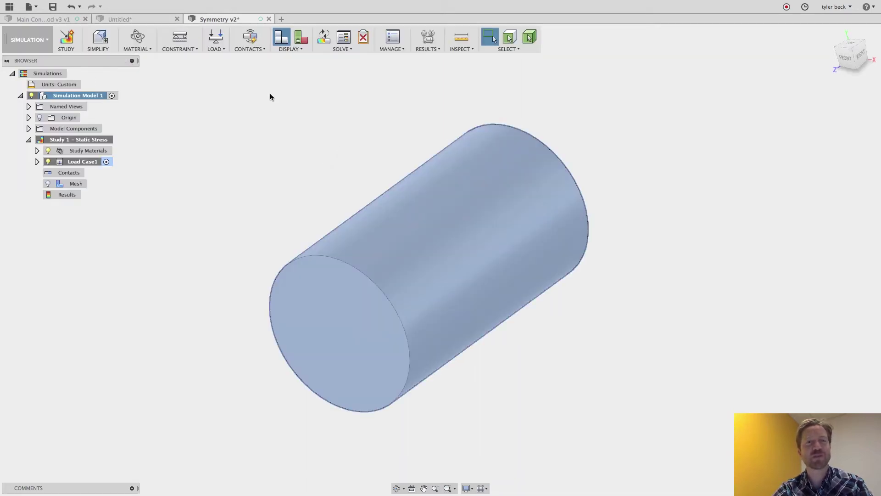
click(101, 42)
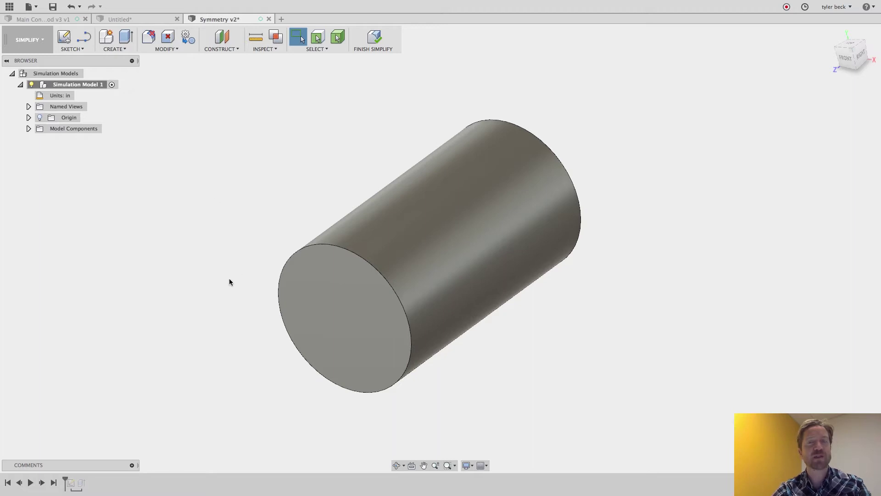
Step: Start a sketch on the rod's circular end face from the Front view
click(362, 308)
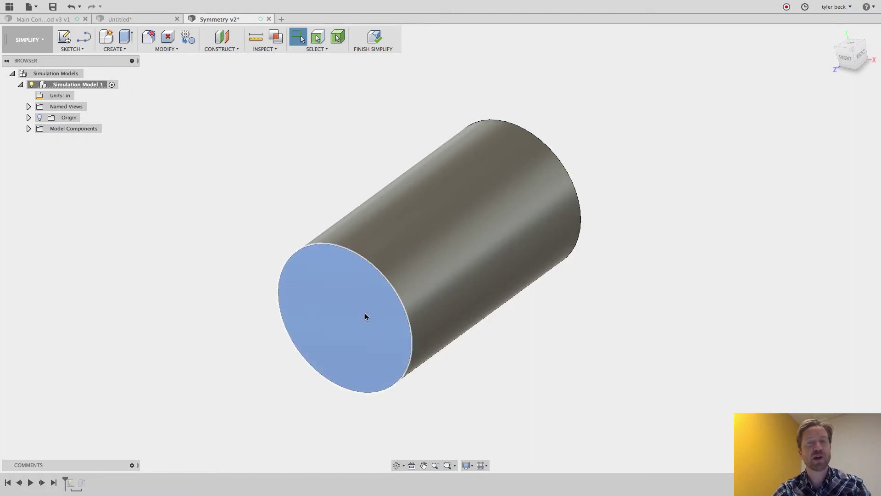
click(666, 230)
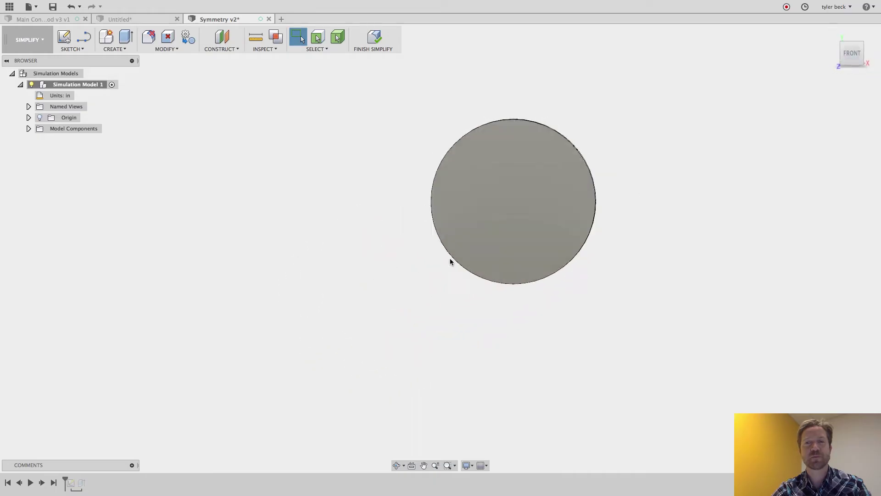
click(450, 260)
key(s)
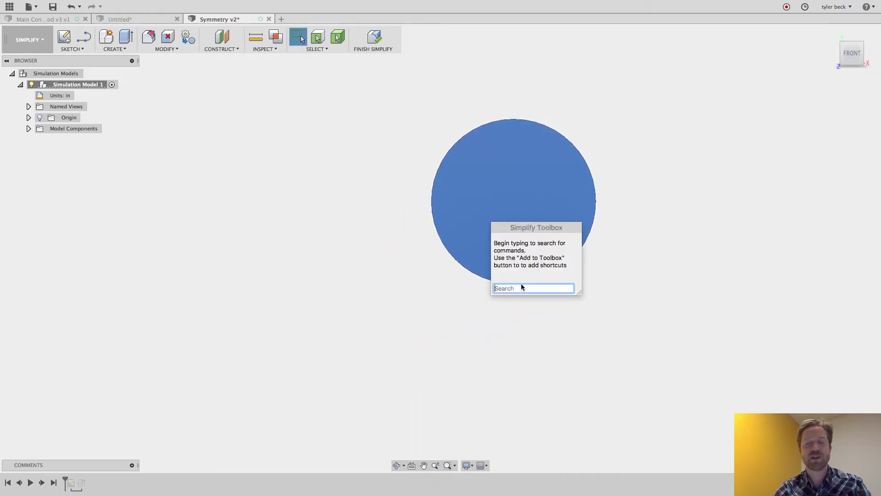
text(sk)
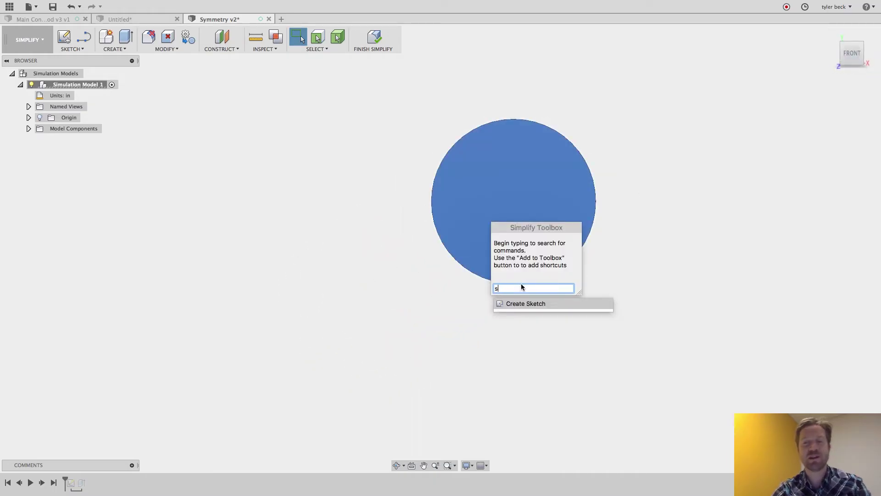
text(etch)
key(Return)
text(s)
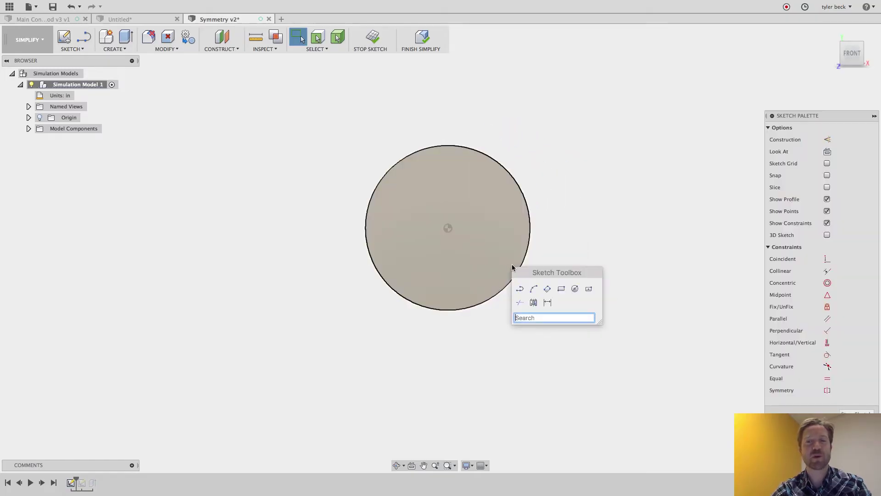
text(l)
Step: Draw vertical and horizontal radius lines from the circle centre to its edge
key(Return)
click(447, 119)
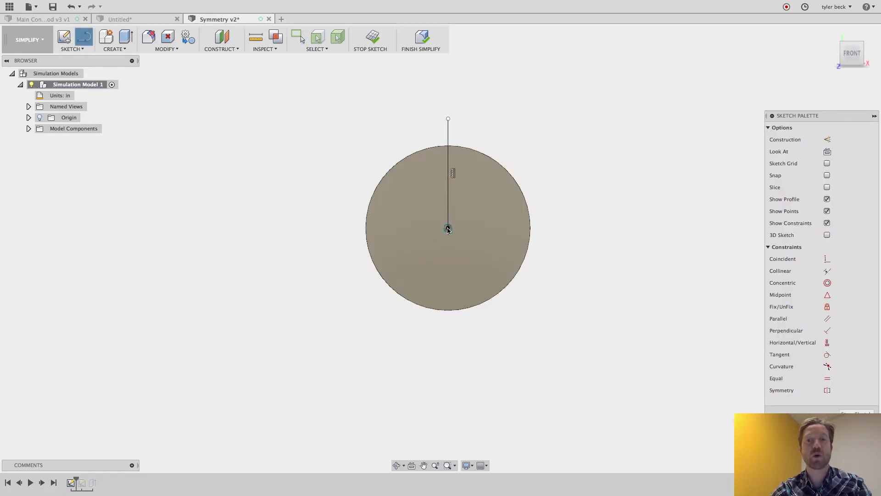
click(527, 231)
key(Escape)
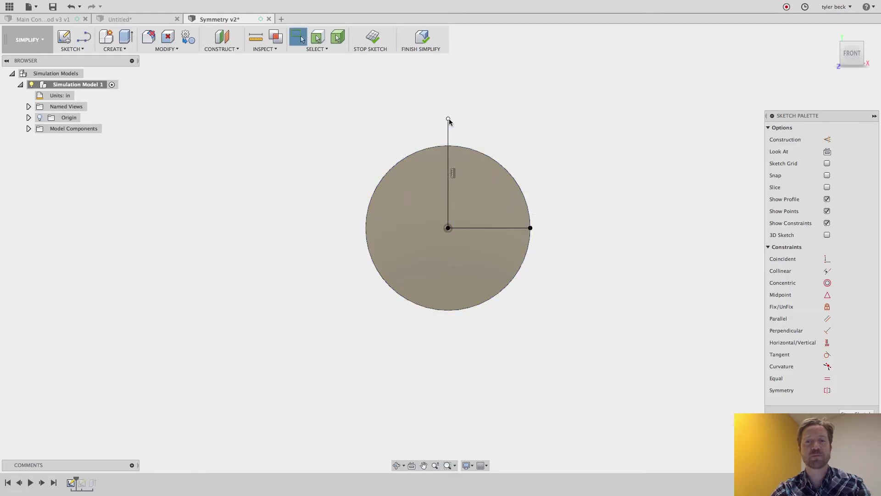
drag(448, 121, 447, 145)
Step: Project the circle edge into the sketch and select the larger three-quarter profile
key(p)
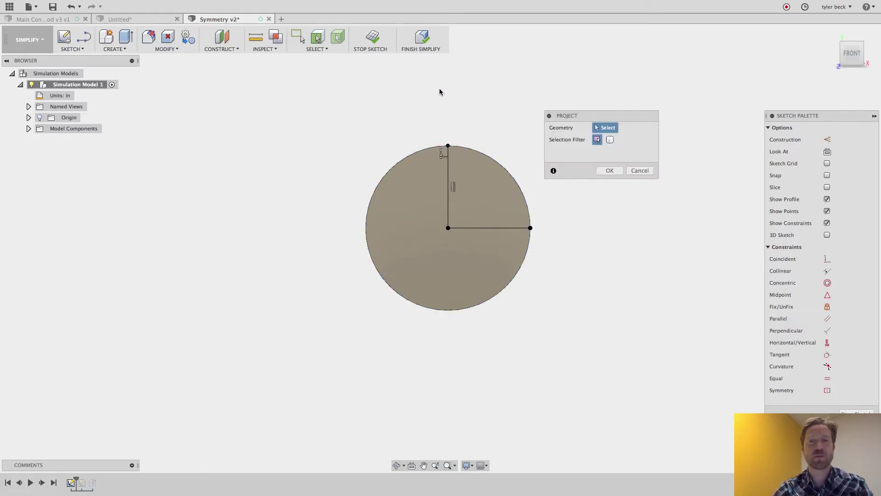
click(405, 160)
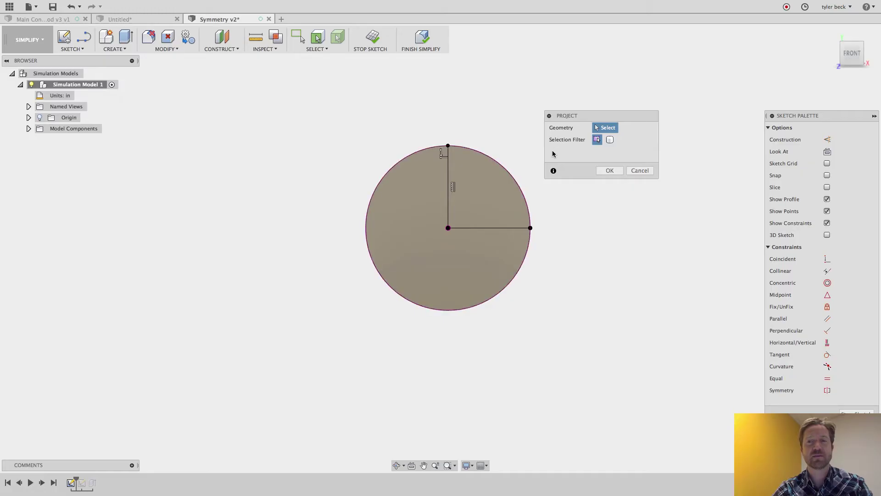
click(609, 171)
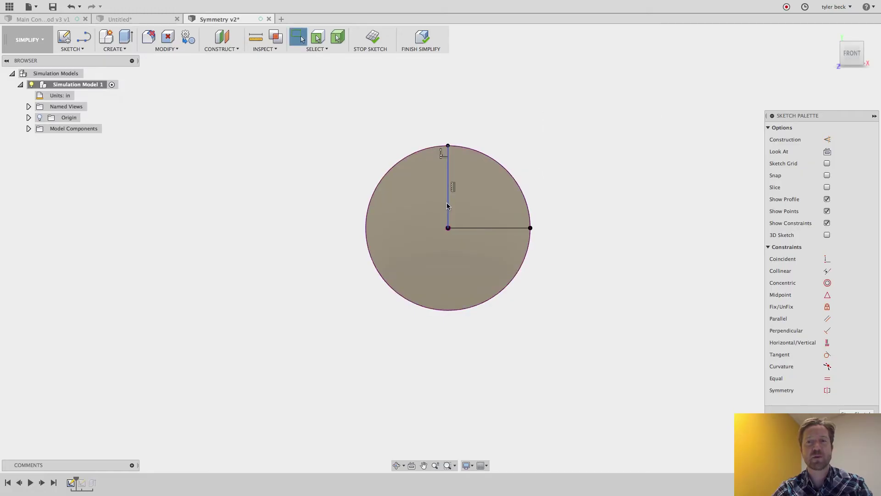
drag(425, 218, 507, 190)
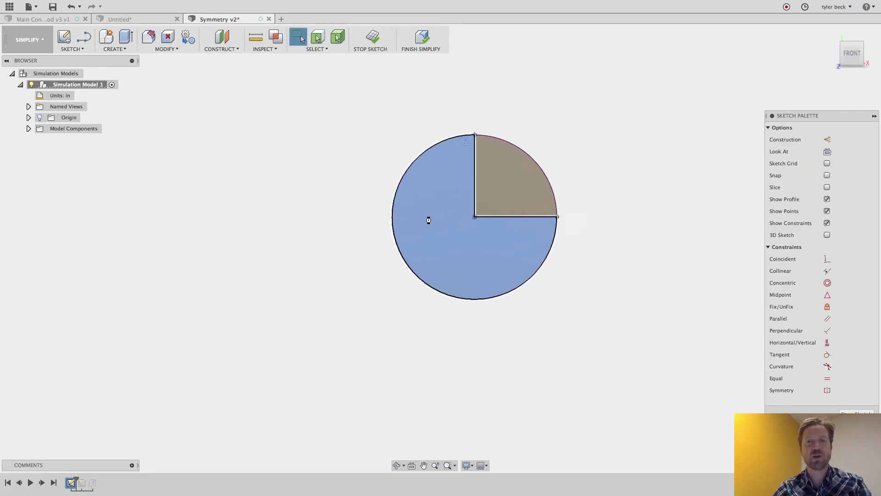
Step: Cut the three-quarter profile -10.92 in through the rod, then orbit the quarter body
key(e)
drag(374, 256, 431, 236)
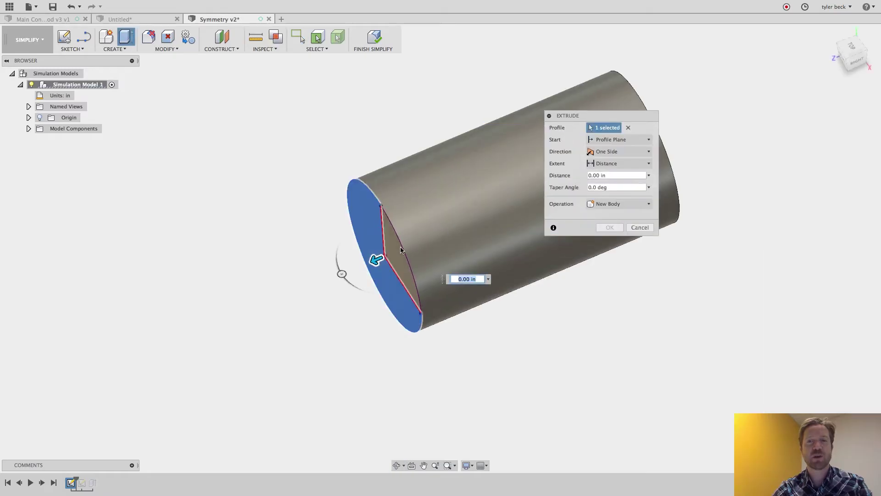
drag(540, 207, 757, 97)
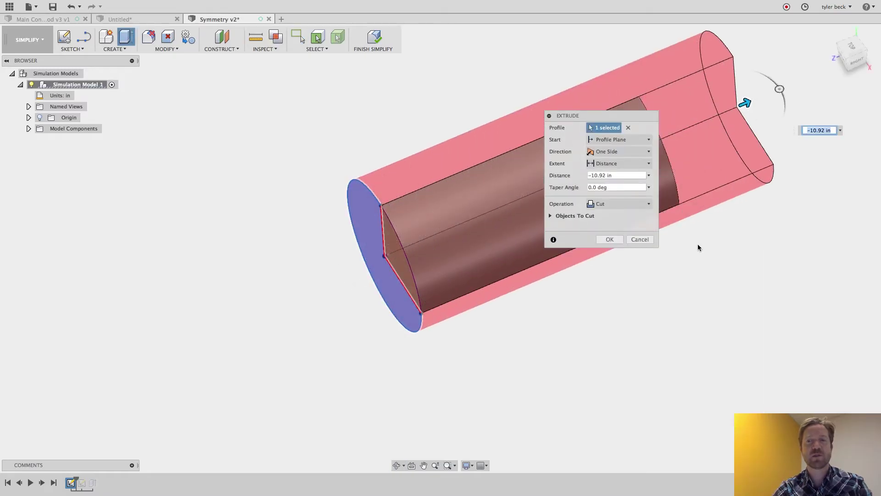
click(609, 239)
shift+middle_drag(483, 329, 520, 259)
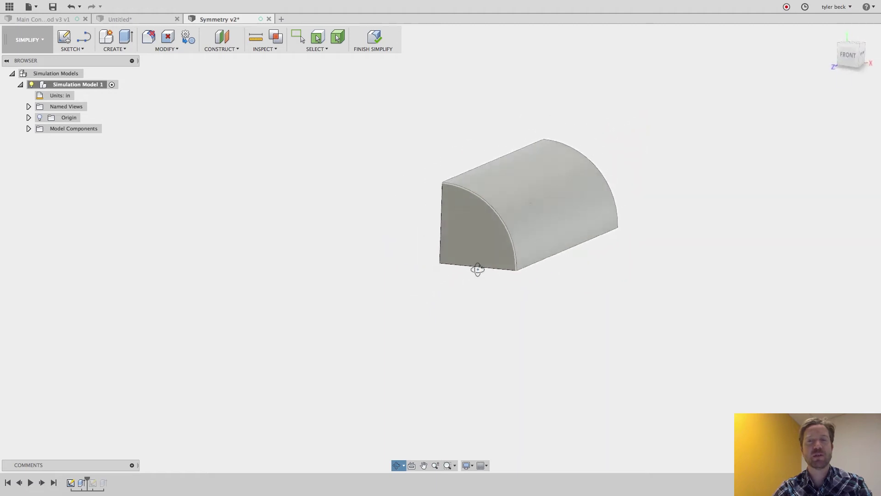
shift+middle_drag(520, 260, 304, 287)
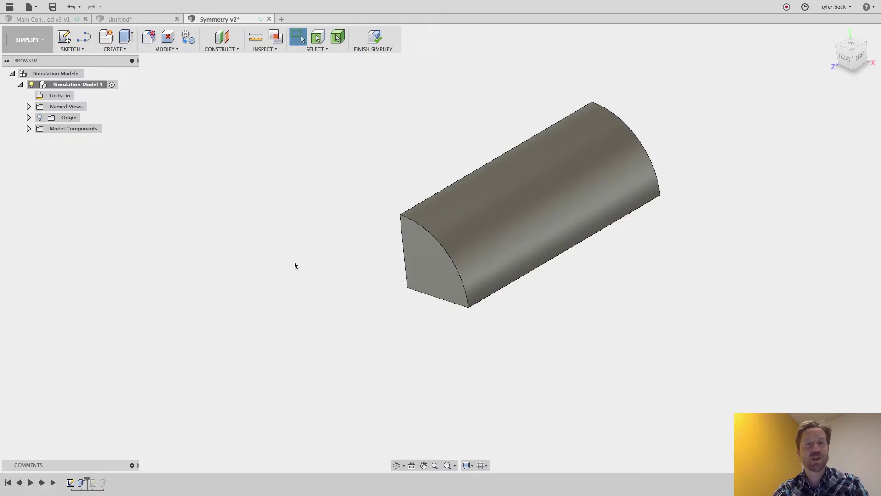
Step: Finish Simplify, check the full rod in the model workspace, then return to Simulation
click(369, 42)
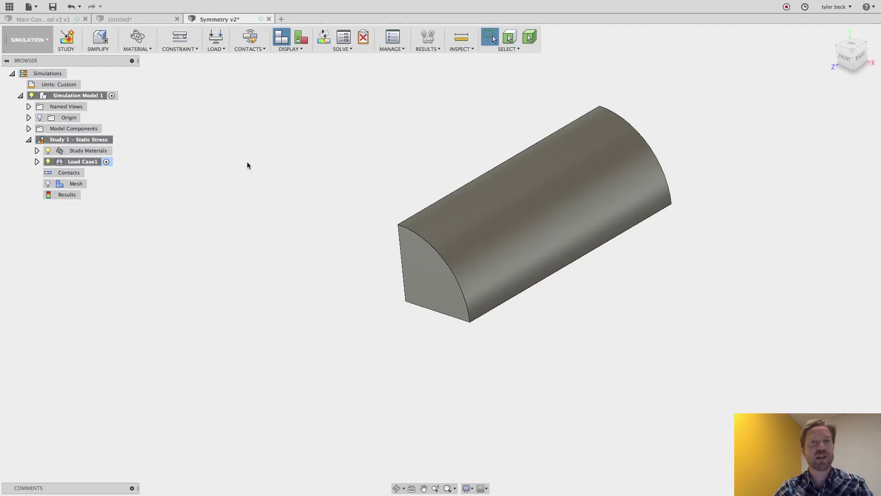
click(28, 39)
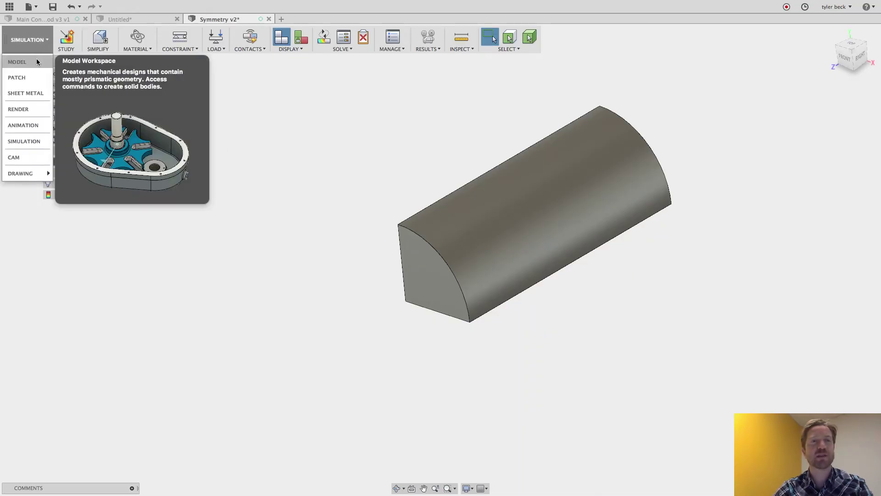
click(36, 61)
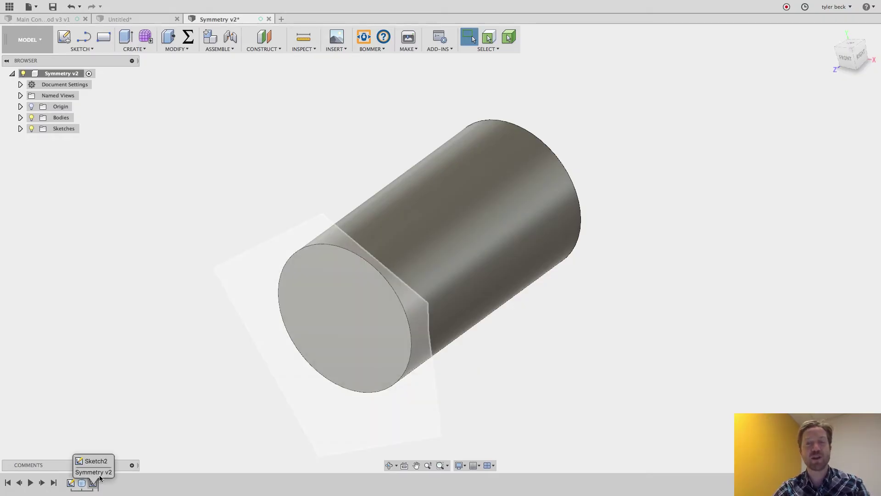
click(31, 40)
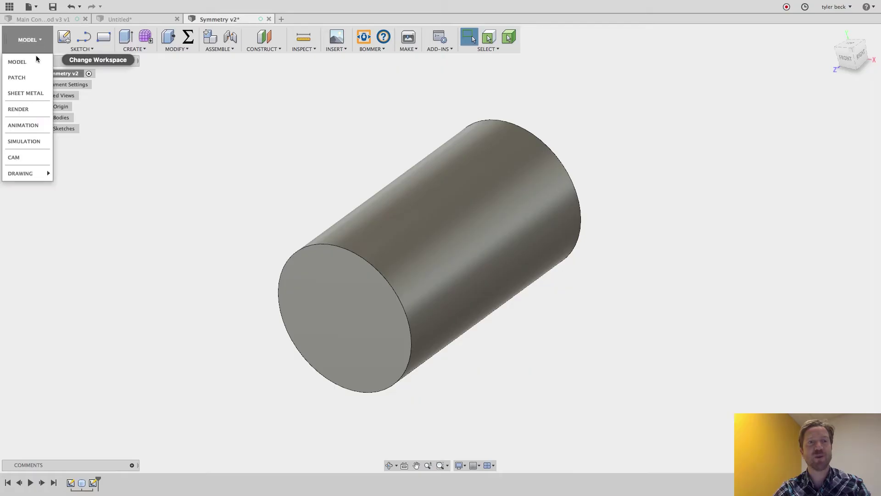
click(34, 140)
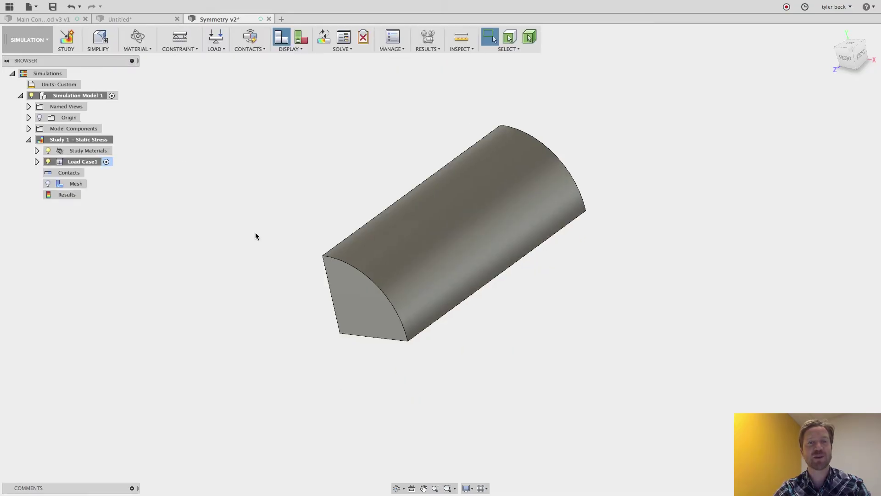
Step: Apply a Fixed structural constraint to the quarter rod's end face
shift+middle_drag(260, 230, 281, 216)
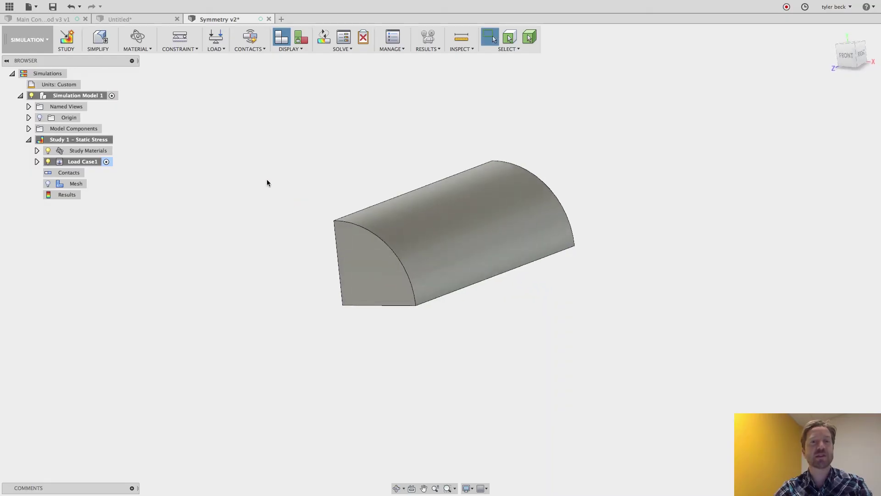
click(179, 38)
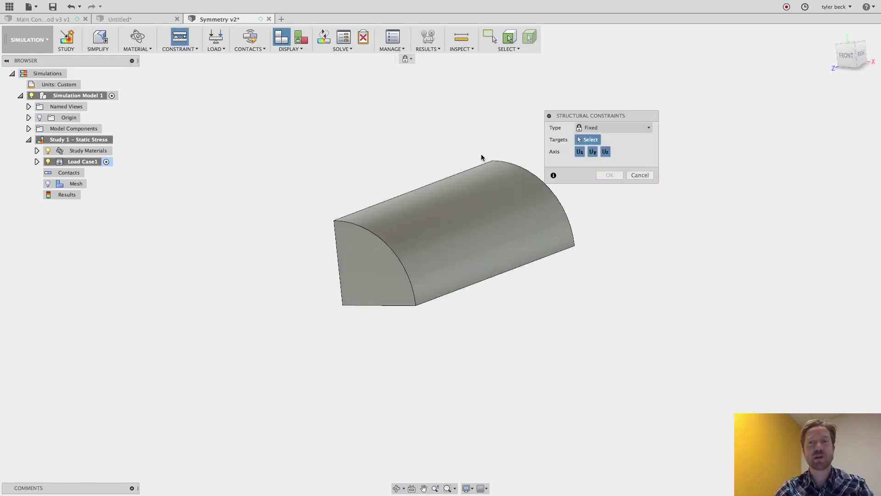
mouse_move(482, 157)
shift+middle_down()
mouse_move(400, 186)
mouse_move(408, 224)
shift+middle_up()
click(570, 311)
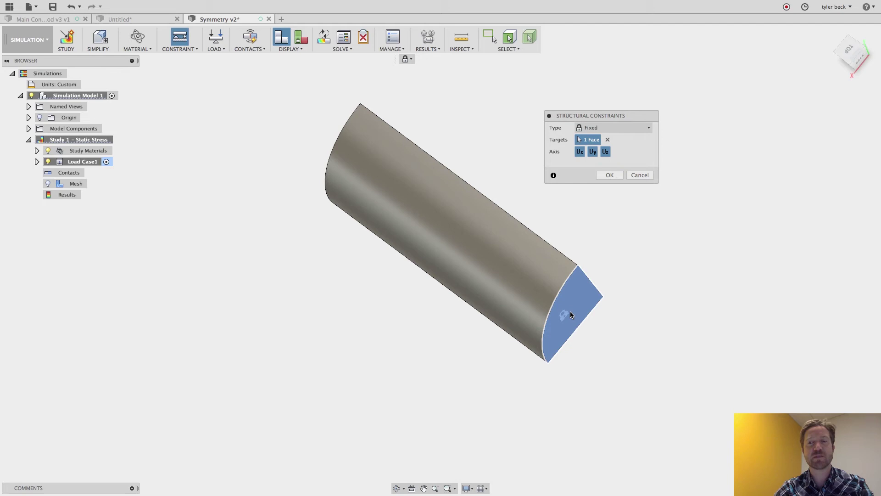
mouse_move(571, 311)
shift+middle_down()
mouse_move(433, 279)
mouse_move(527, 245)
shift+middle_up()
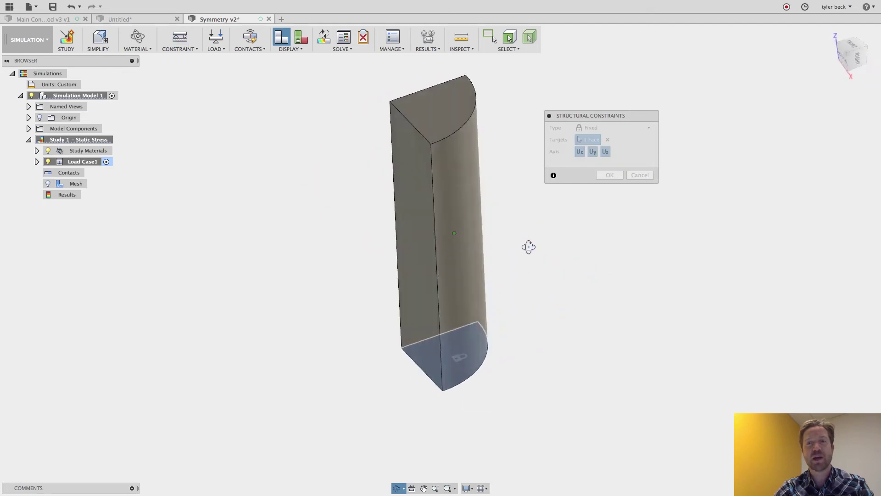
click(609, 176)
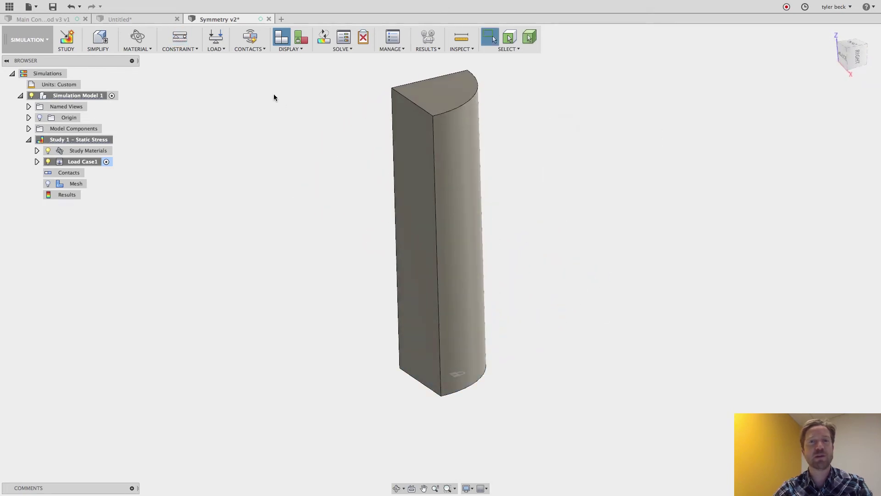
Step: Add a downward 100/4 lbforce load on the quarter rod's top face
click(215, 40)
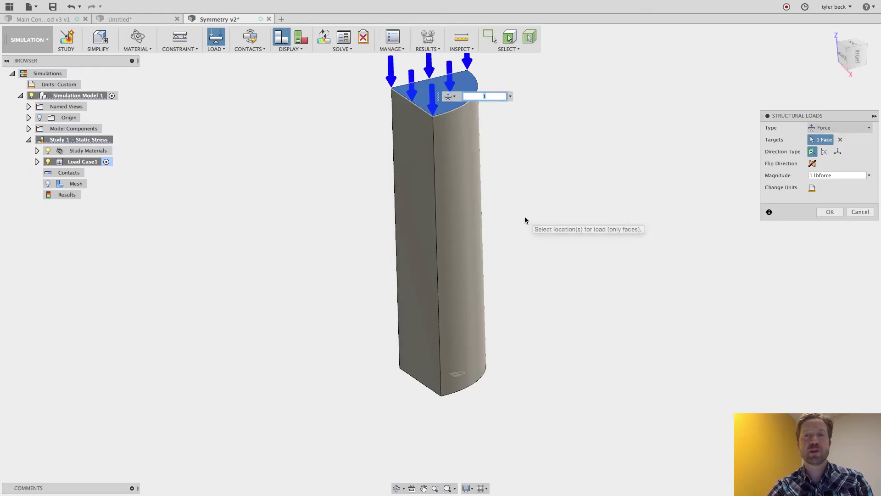
middle_drag(531, 237, 532, 258)
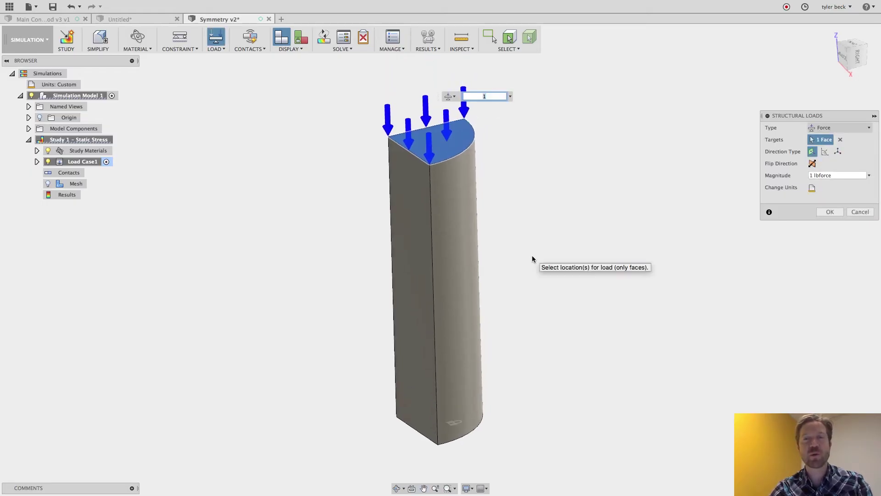
text(00)
key(Tab)
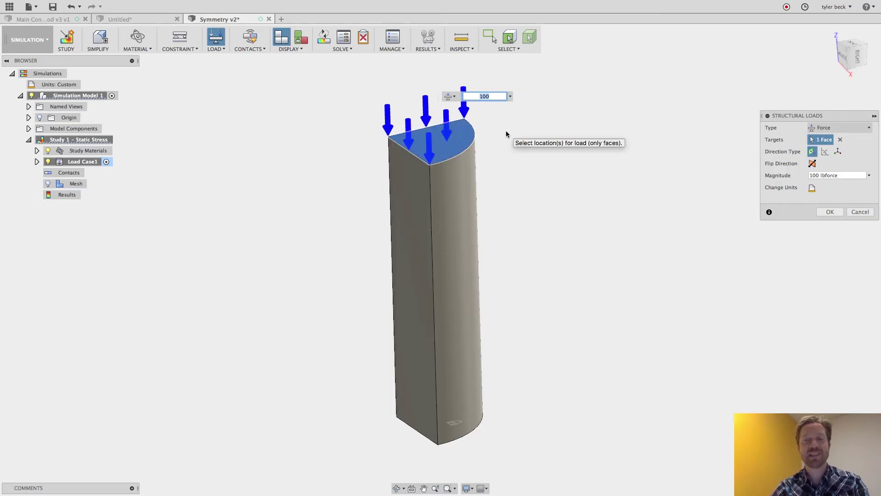
text(100/)
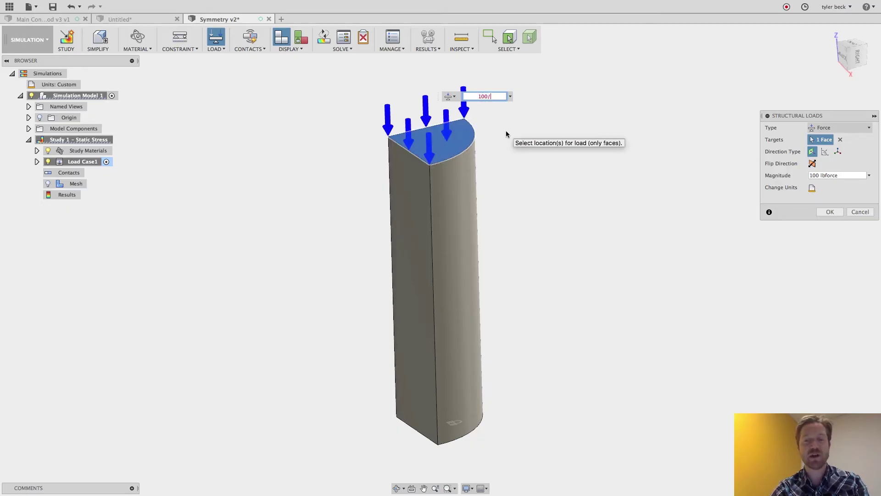
text(4)
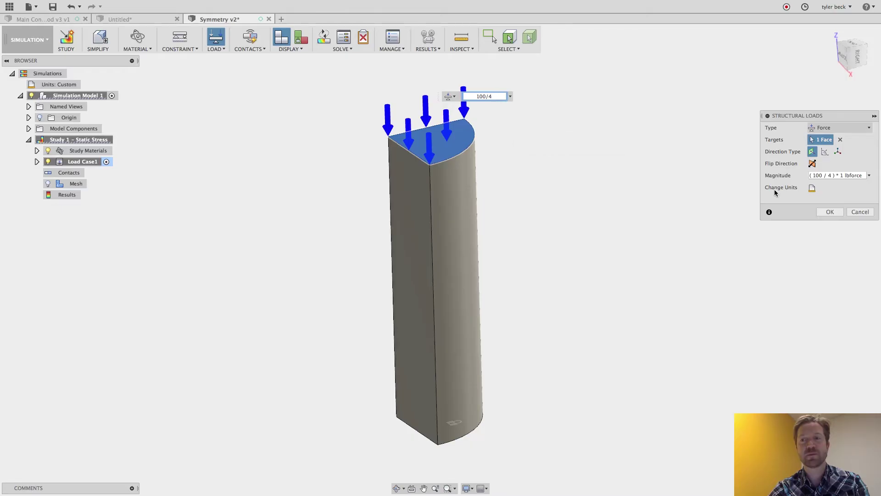
click(829, 212)
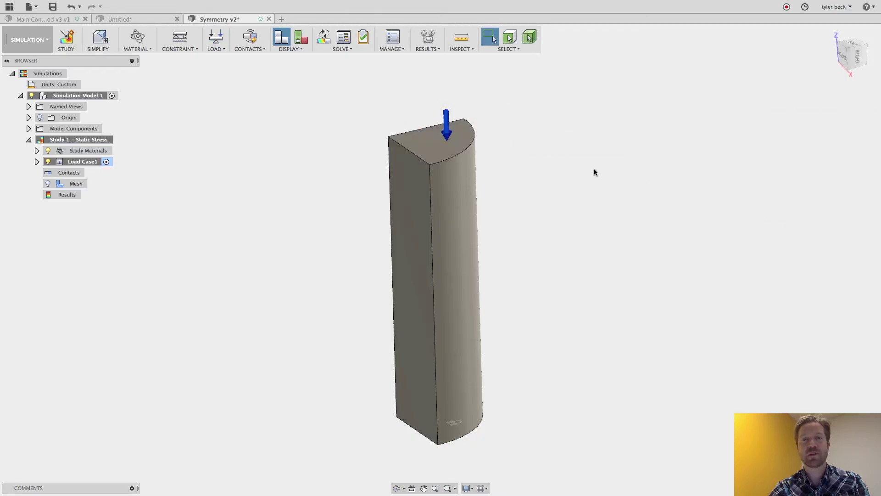
shift+middle_drag(454, 177, 484, 186)
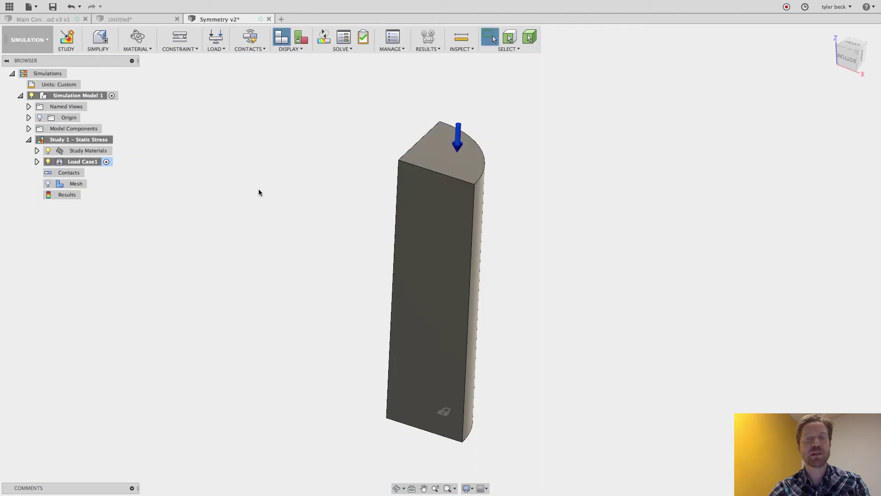
mouse_move(279, 222)
shift+middle_down()
mouse_move(433, 207)
mouse_move(352, 285)
shift+middle_up()
scroll(357, 280, down, 2)
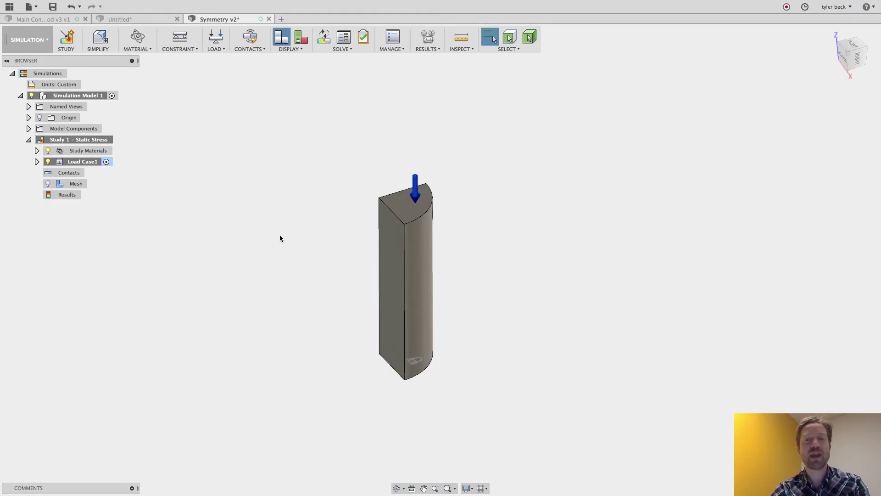
mouse_move(349, 259)
shift+middle_down()
mouse_move(377, 227)
mouse_move(432, 255)
shift+middle_up()
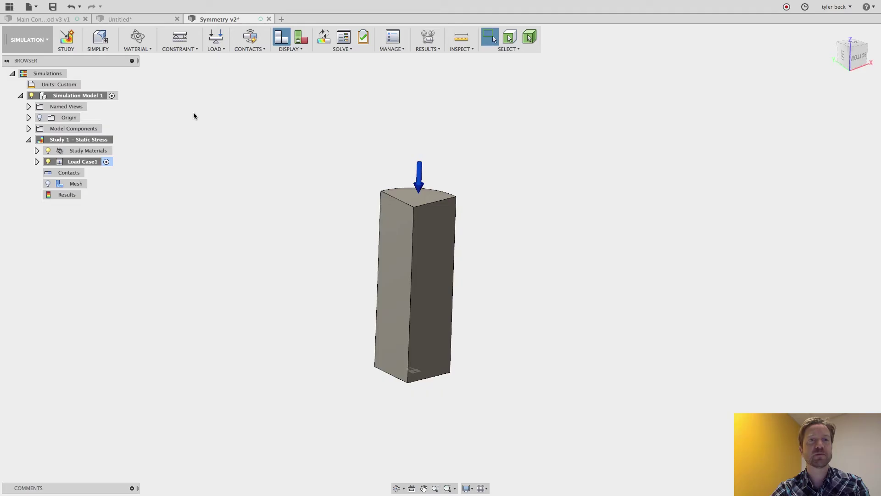
Step: Apply a Frictionless structural constraint to both flat cut faces of the quarter rod
click(181, 50)
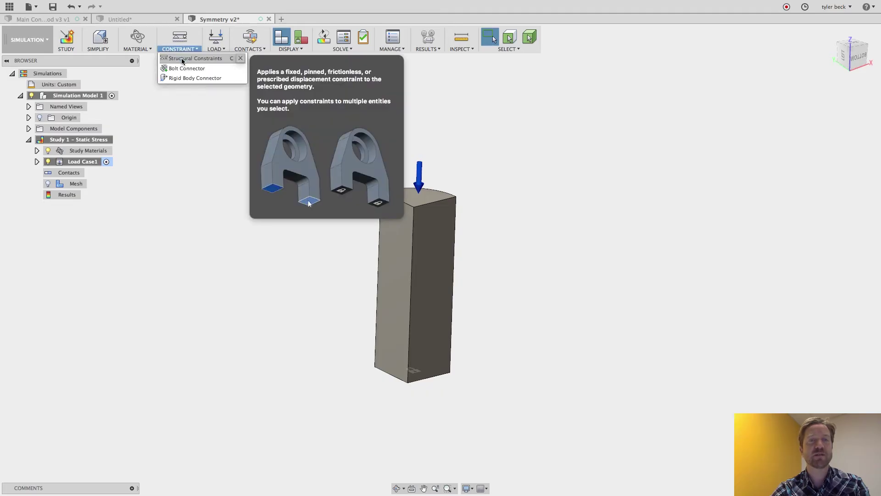
click(183, 59)
click(628, 128)
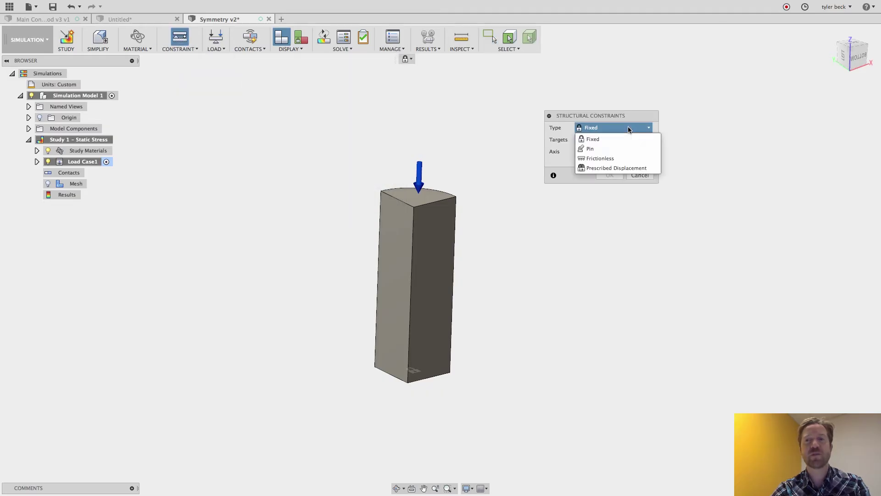
click(600, 157)
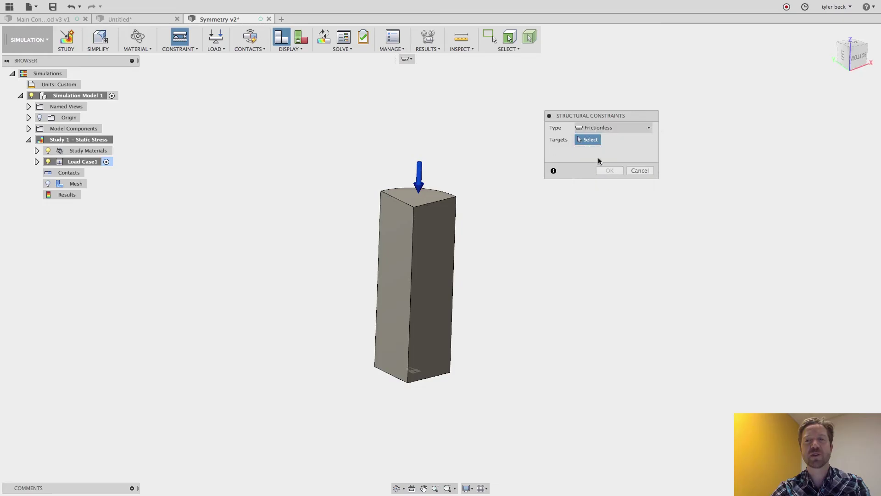
click(422, 274)
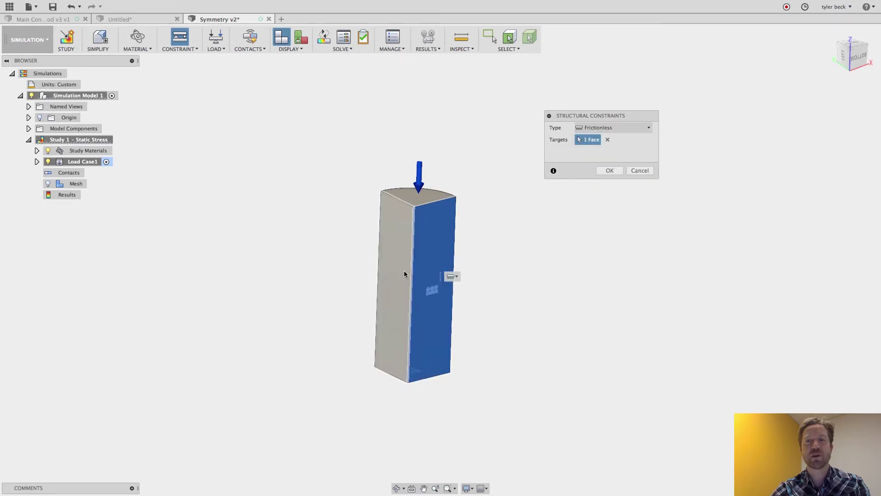
click(609, 170)
mouse_move(527, 196)
shift+middle_down()
mouse_move(508, 197)
mouse_move(516, 191)
shift+middle_up()
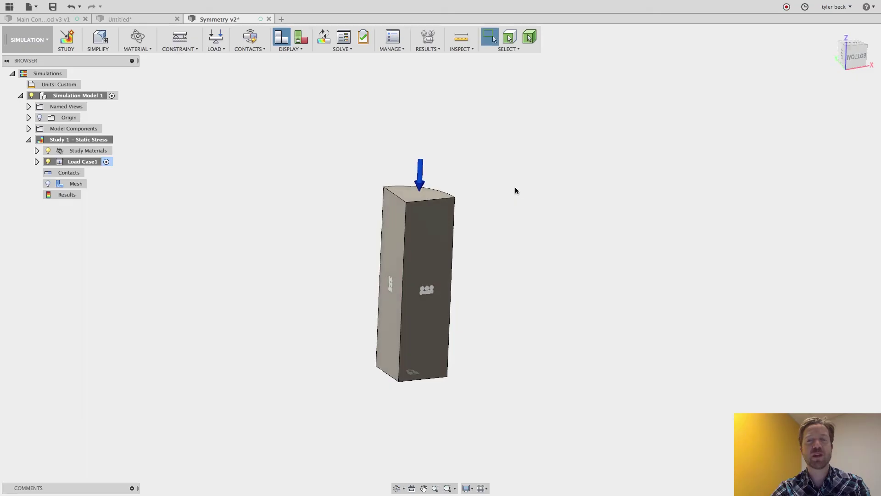
Step: Solve the quarter-rod static stress study and inspect the displacement result
click(324, 37)
click(554, 373)
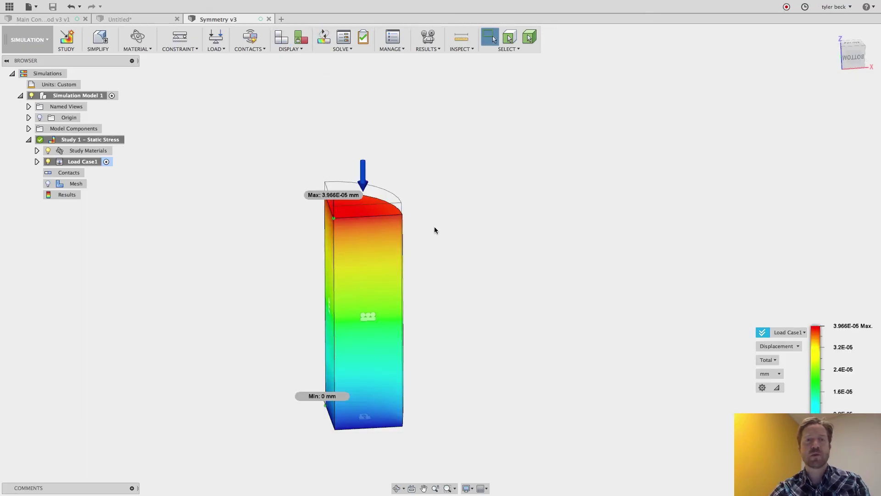
shift+middle_drag(452, 220, 464, 211)
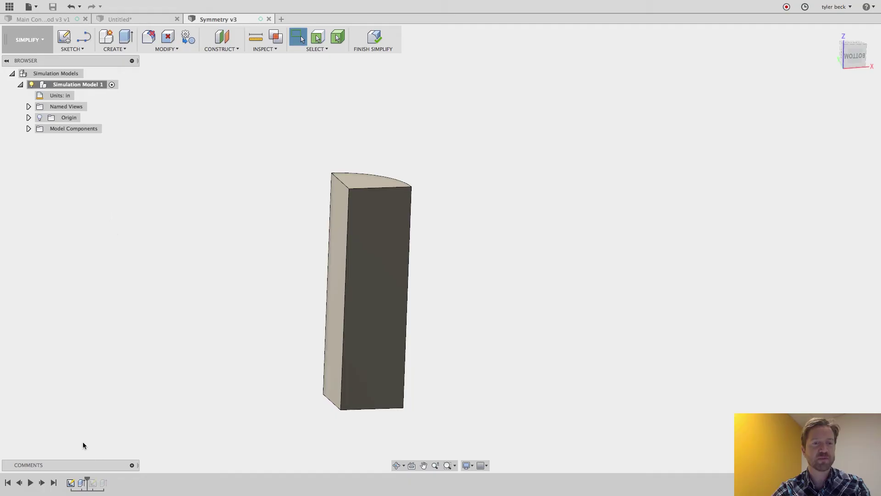
Step: Create a new simulation model holding the full cylinder and finish simplifying
right_click(63, 82)
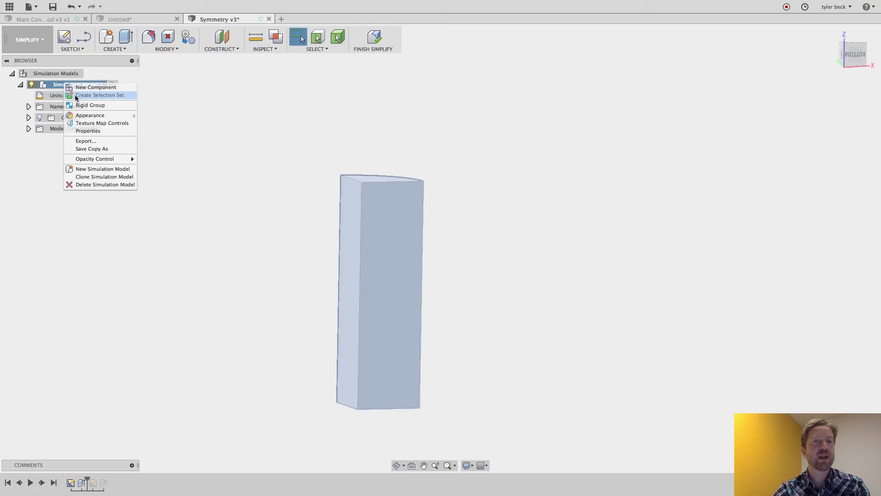
click(122, 172)
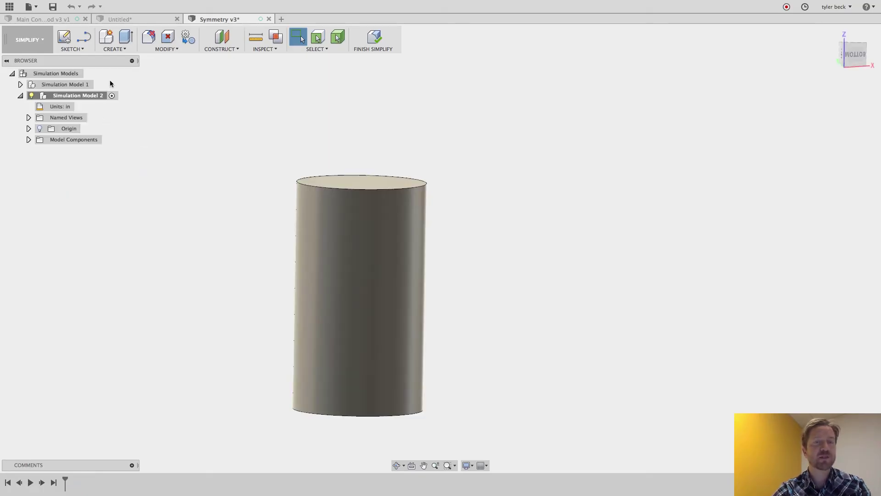
shift+middle_drag(320, 204, 224, 231)
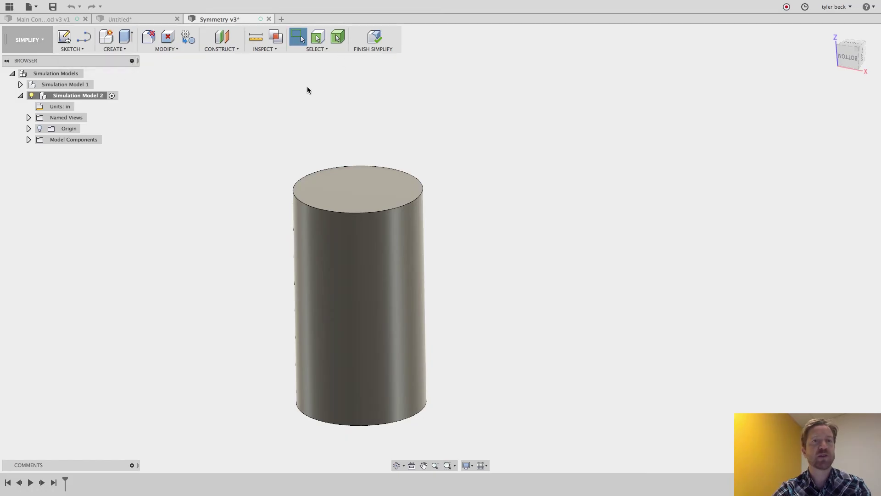
click(374, 40)
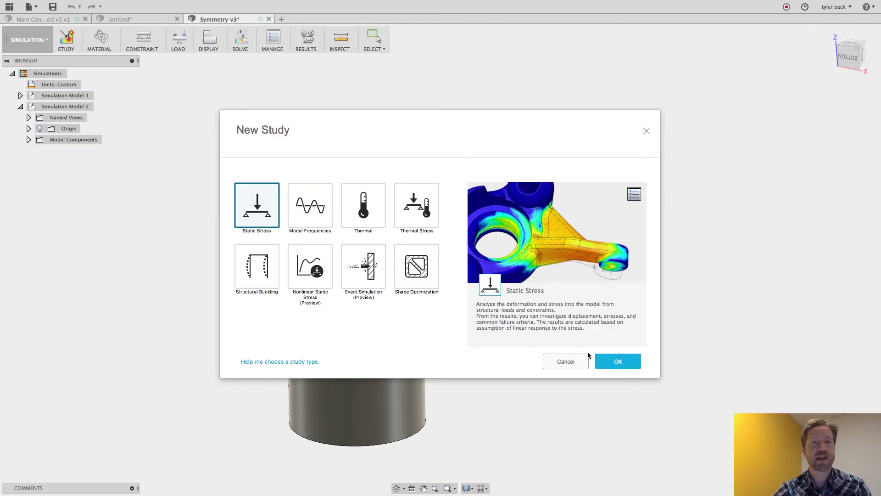
Step: Create a Static Stress study with a 100 lbforce load on the cylinder's top face
click(618, 360)
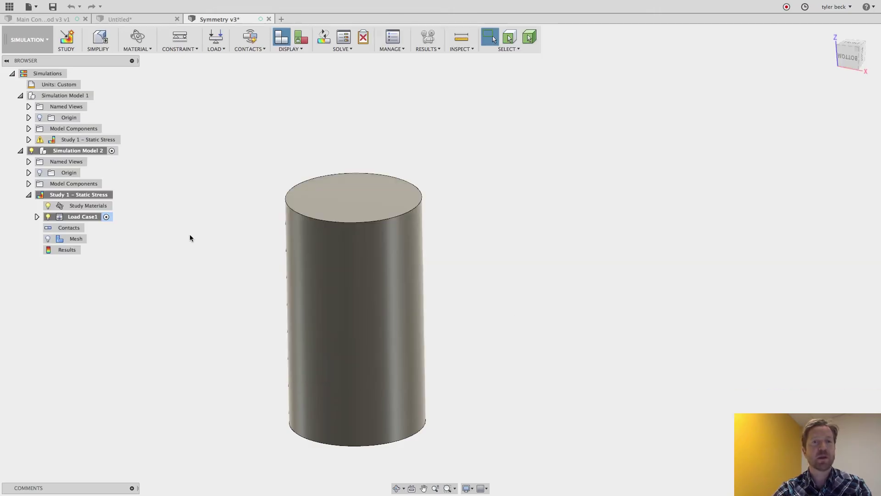
click(216, 49)
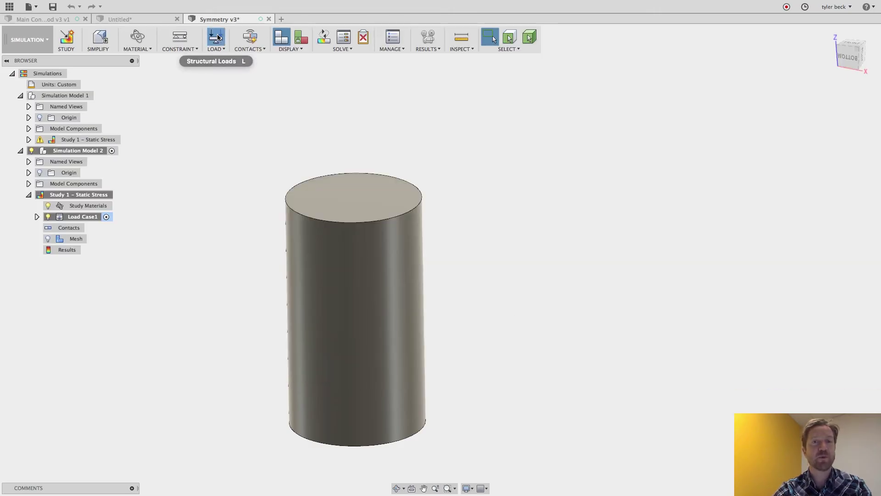
click(348, 212)
text(100)
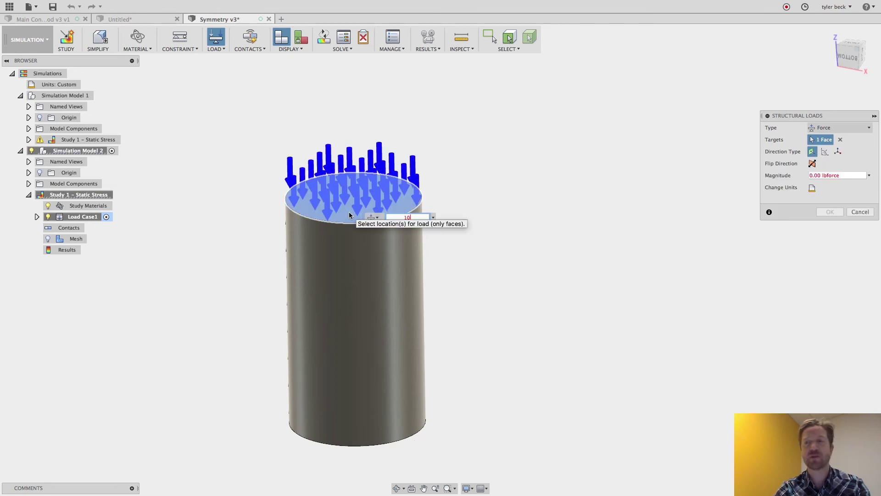
click(829, 212)
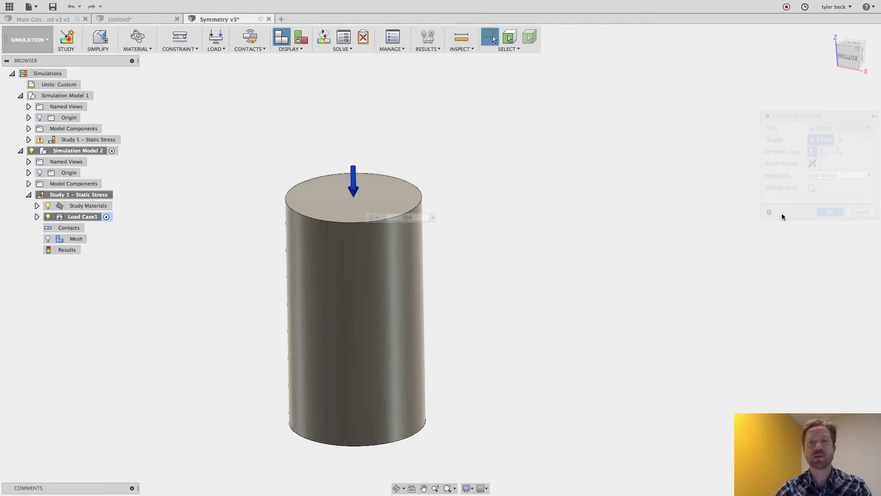
shift+middle_drag(531, 334, 535, 289)
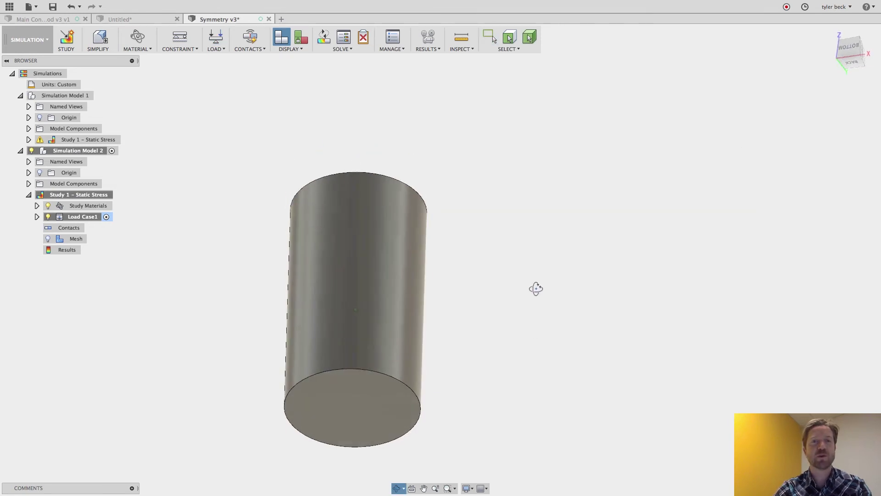
Step: Add a fixed structural constraint to the full cylinder's bottom face
click(178, 40)
click(385, 423)
click(609, 175)
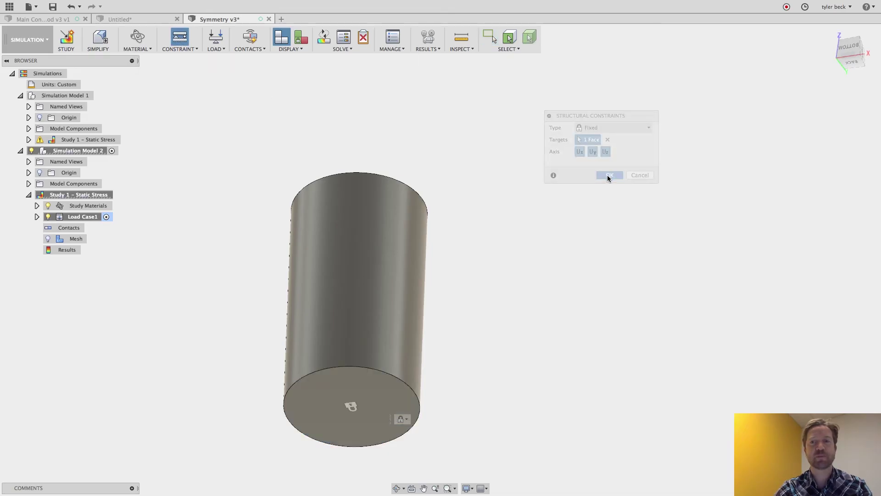
mouse_move(499, 232)
shift+middle_down()
mouse_move(461, 267)
mouse_move(473, 245)
shift+middle_up()
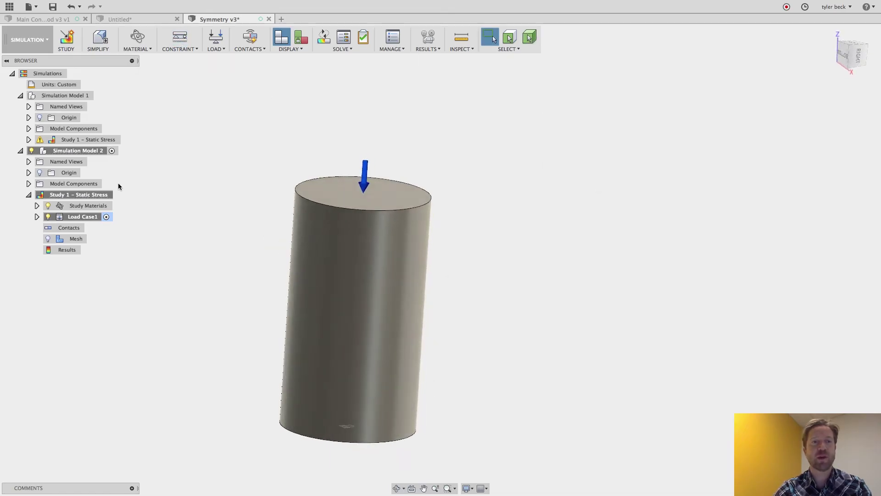
Step: Solve both studies, then switch to the Compare workspace with the left viewport active
click(324, 38)
click(553, 375)
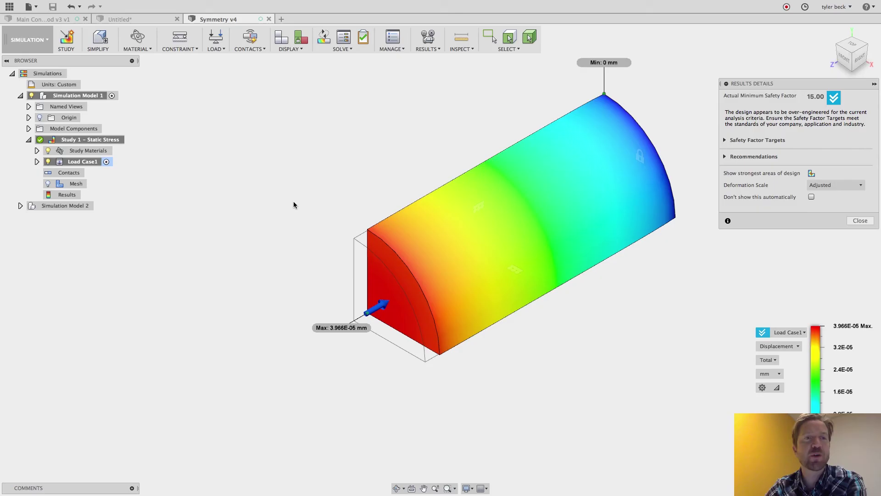
click(42, 43)
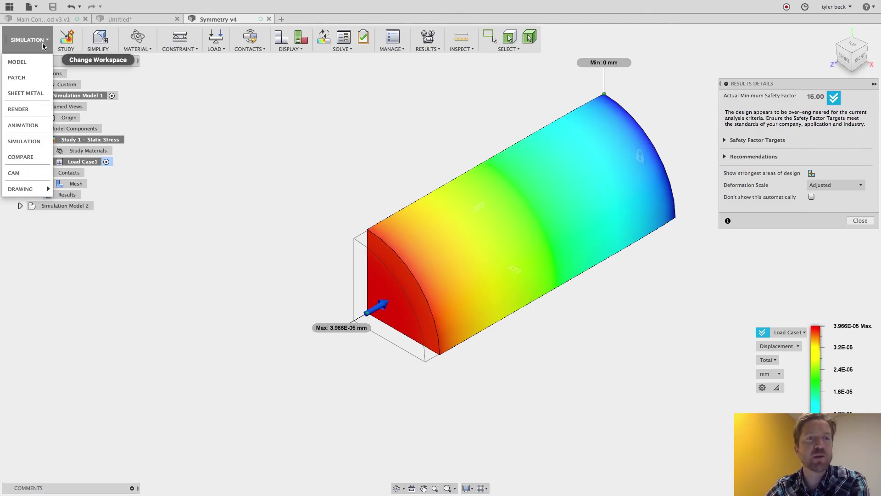
click(33, 154)
click(234, 97)
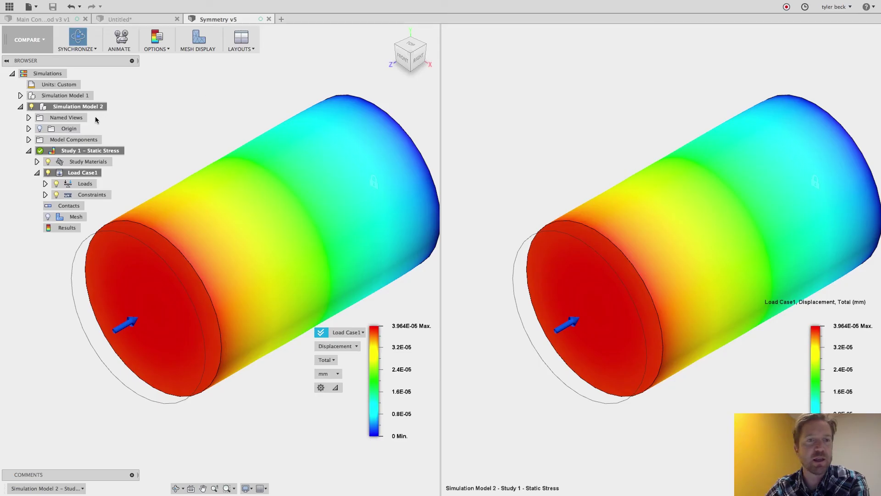
Step: Show Simulation Model 1 - Study 1 - Static Stress in the right pane
click(29, 150)
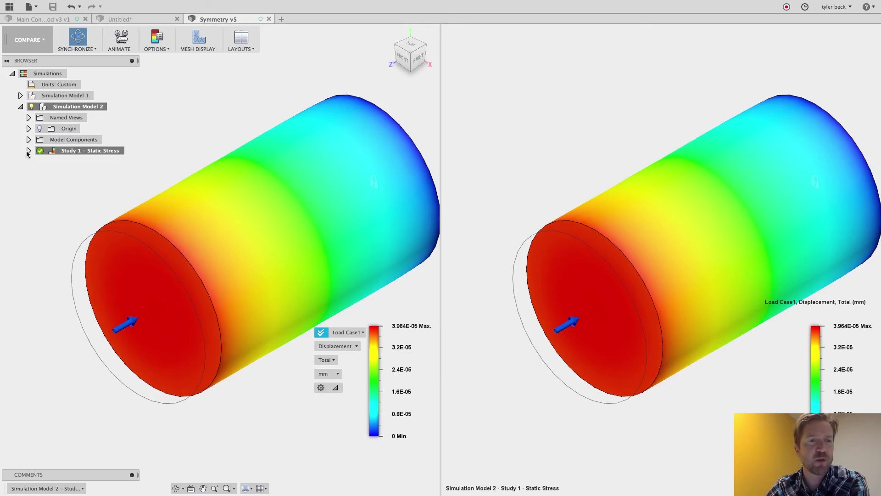
click(20, 95)
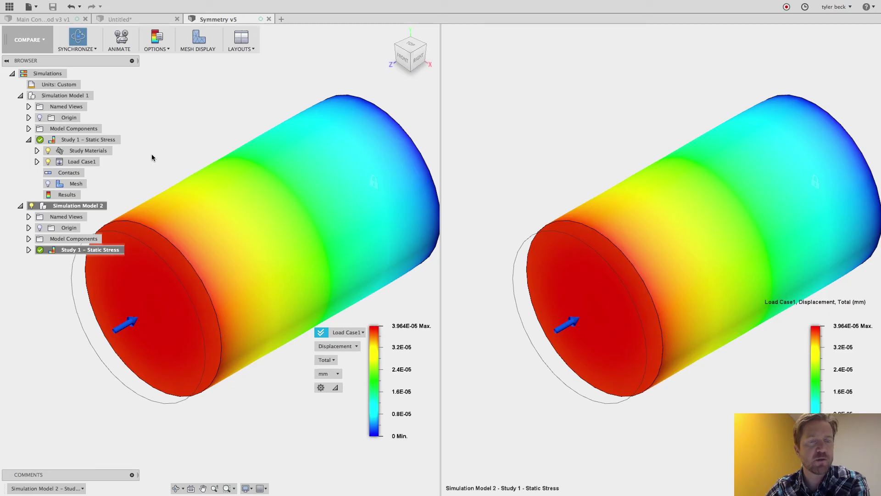
click(485, 187)
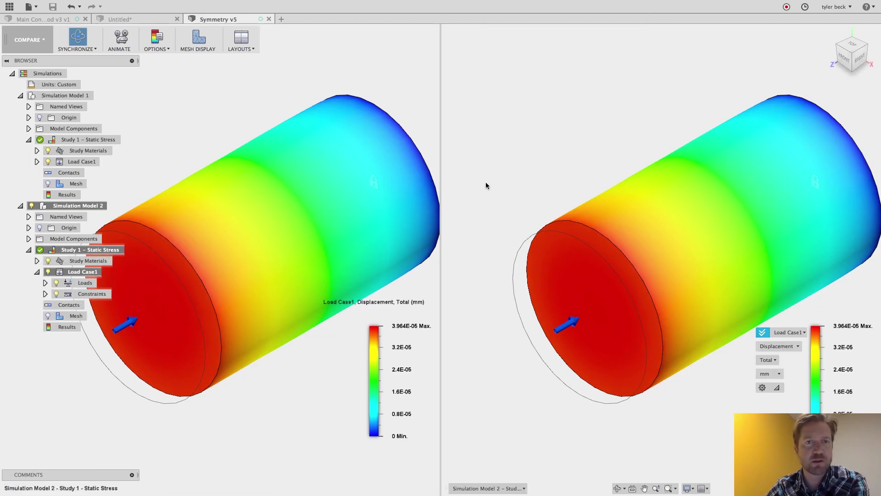
click(489, 489)
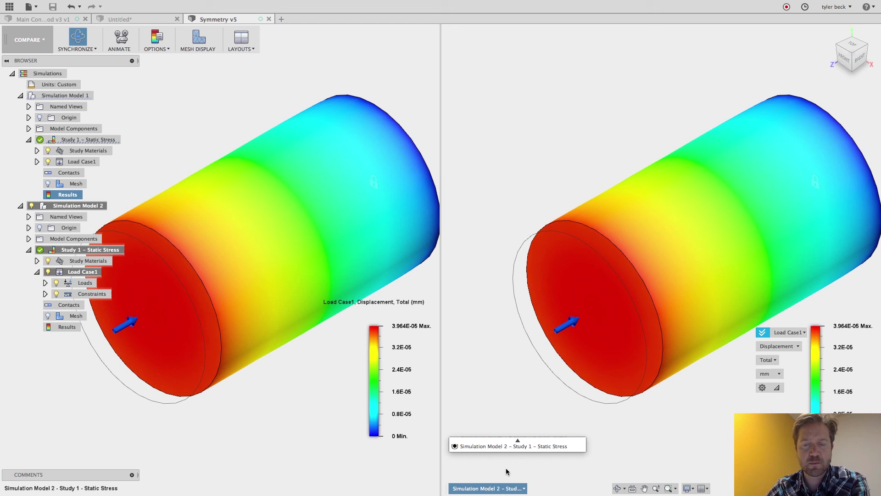
click(82, 488)
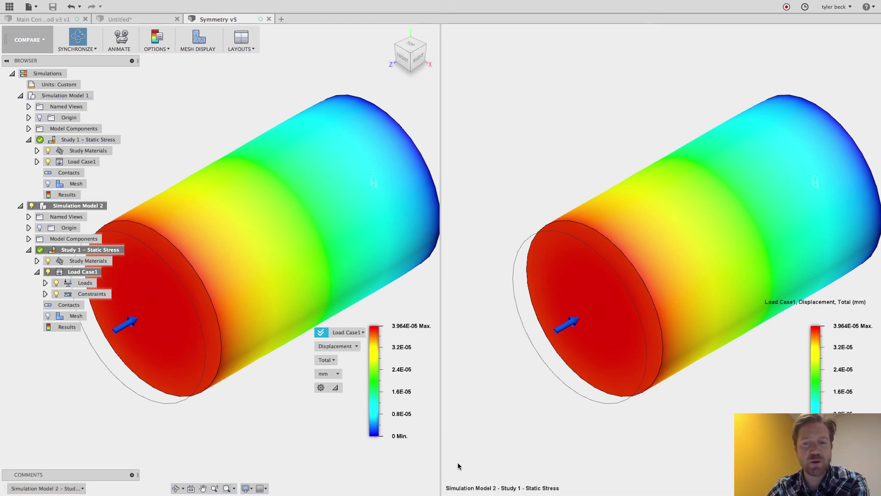
click(477, 485)
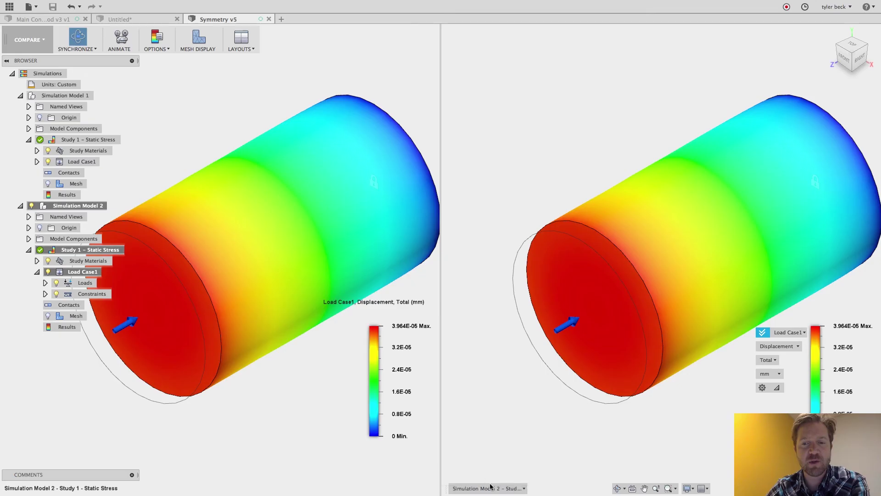
click(486, 486)
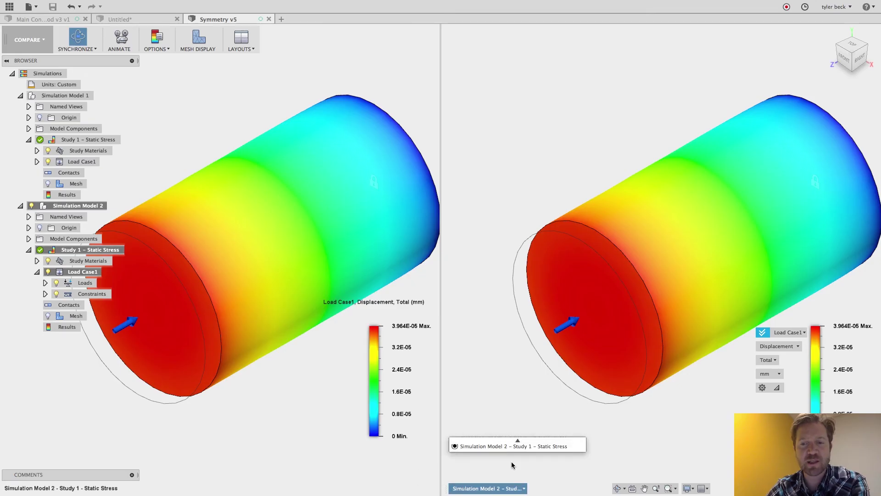
click(507, 443)
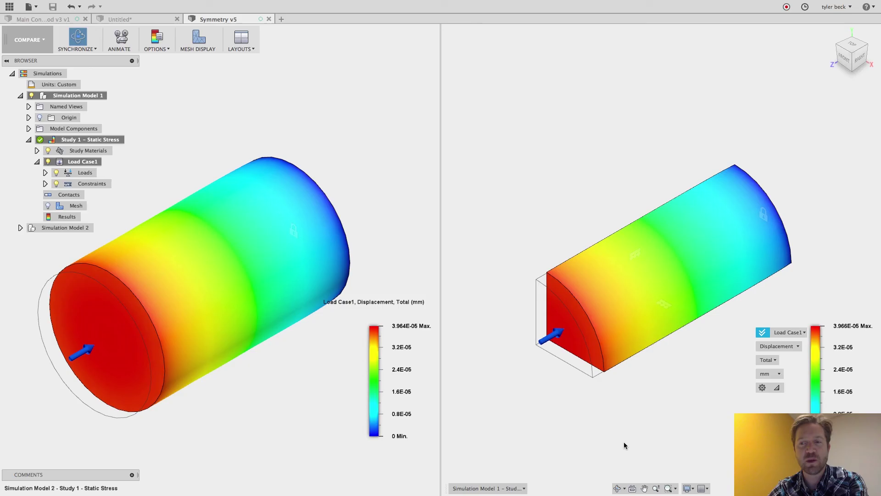
click(569, 168)
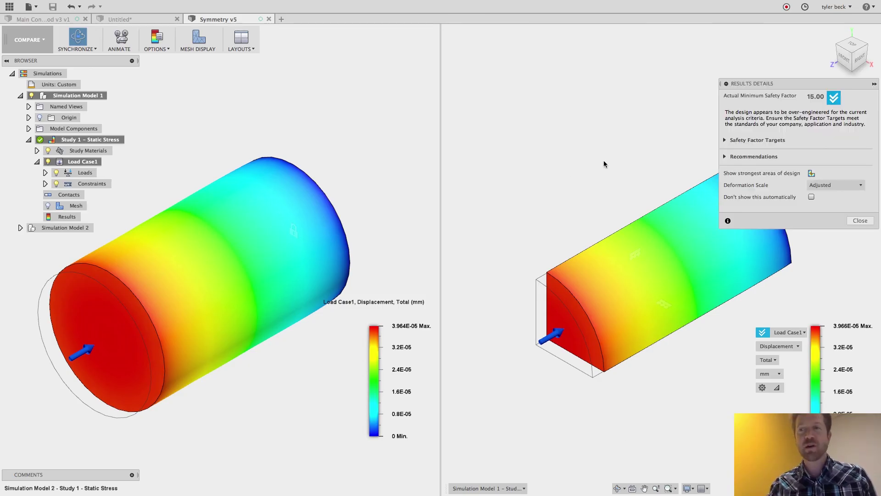
click(872, 85)
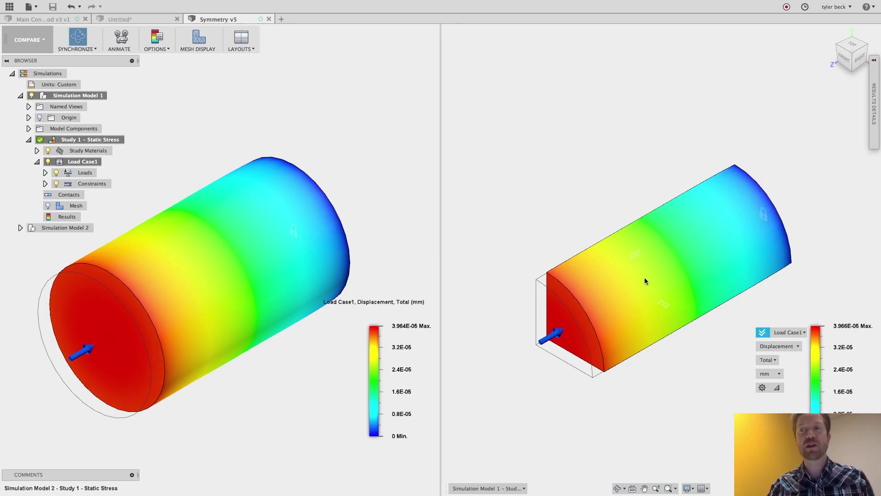
scroll(645, 279, up, 2)
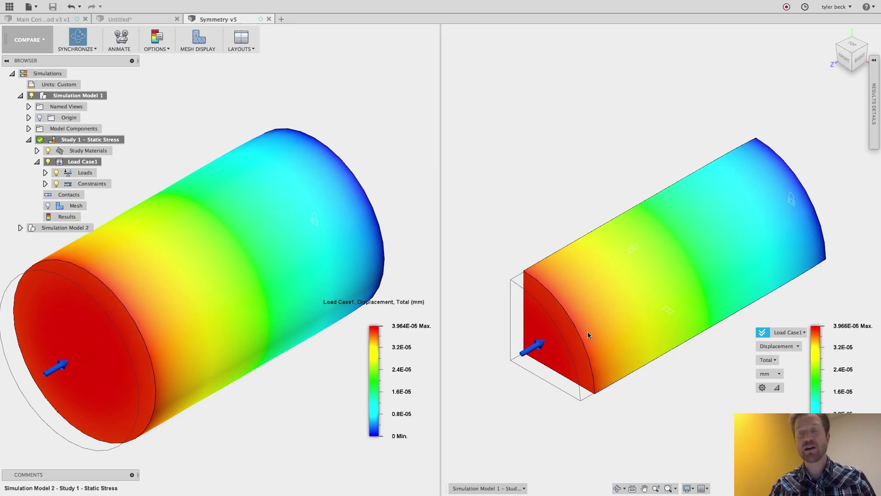
scroll(588, 332, up, 2)
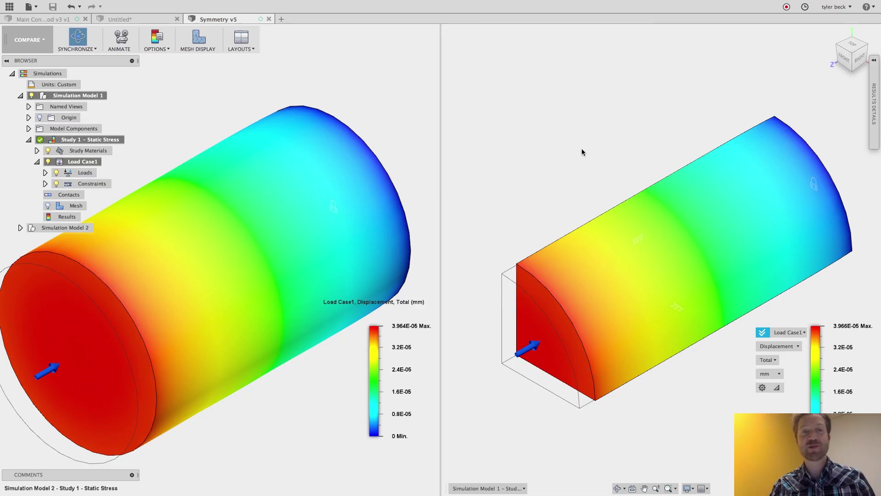
scroll(581, 152, down, 2)
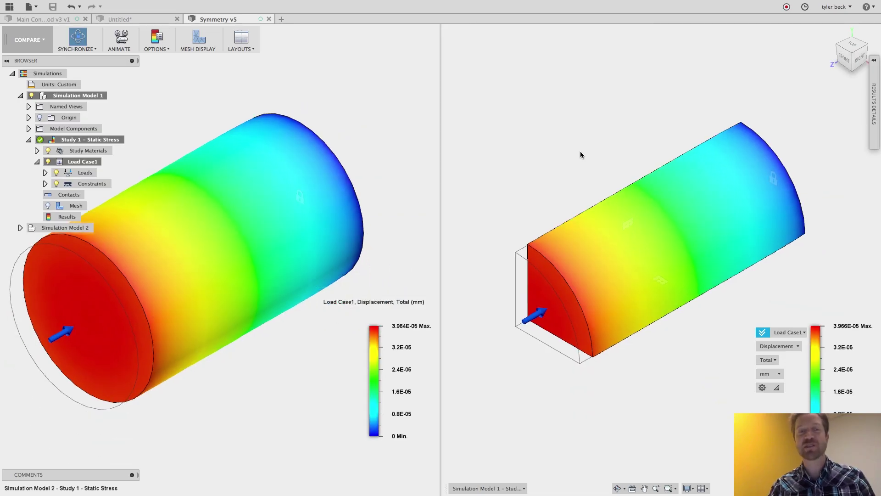